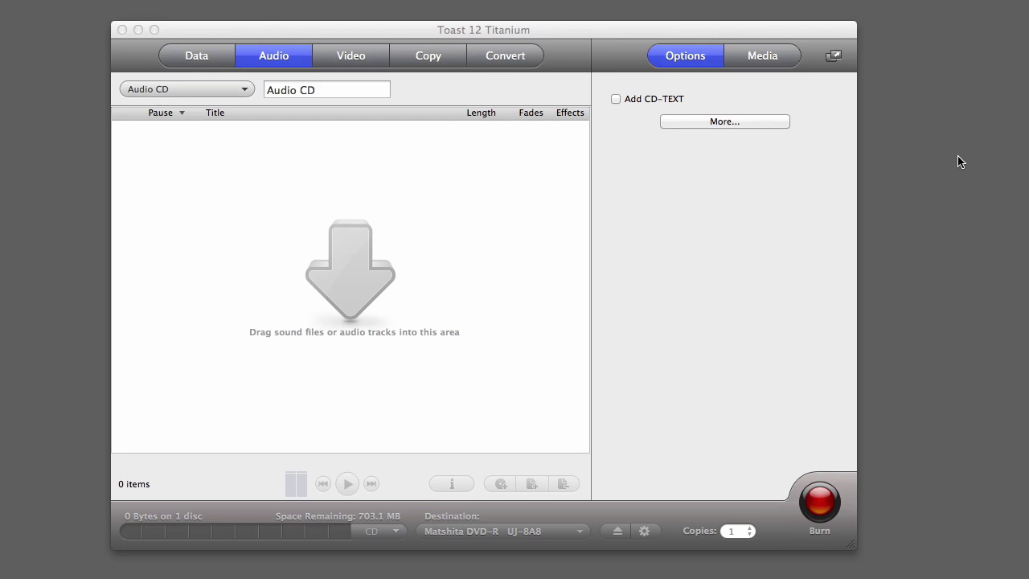
Keep Audio CD as the project type and name the disc Workout Mix
{"action": "left_click", "coordinate": [244, 89]}
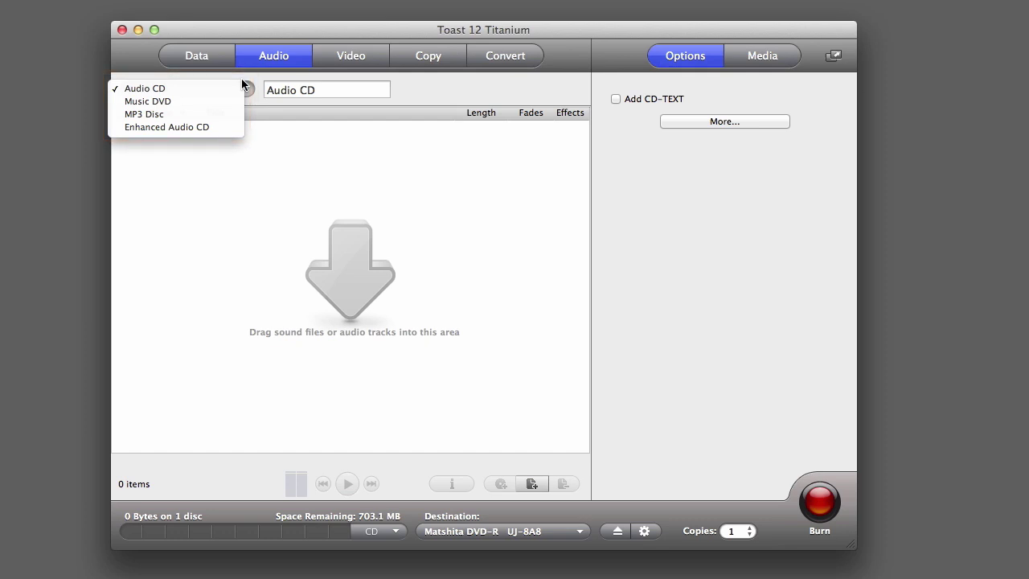
{"action": "left_click", "coordinate": [237, 88]}
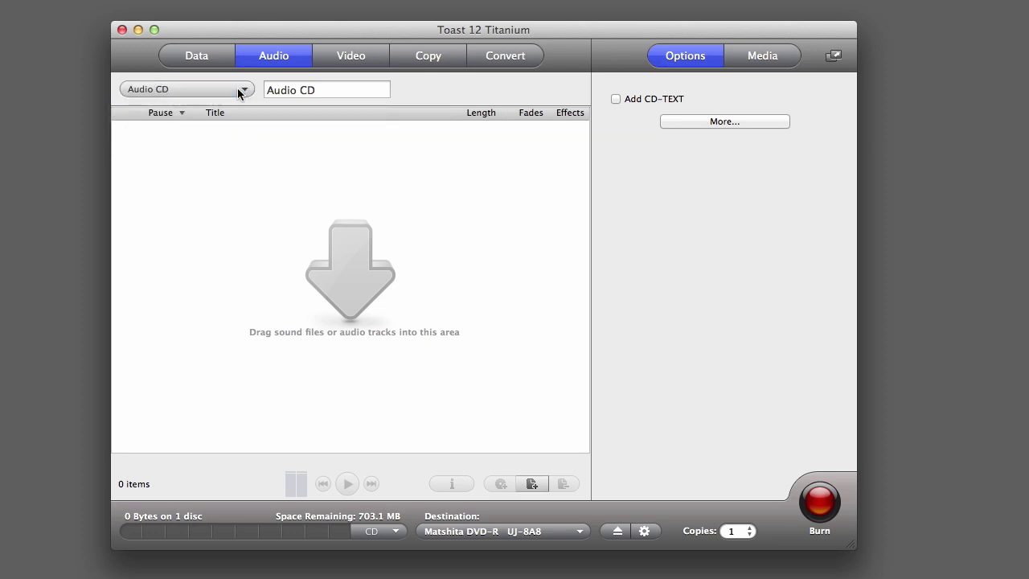
{"action": "triple_click", "coordinate": [335, 90]}
{"action": "key", "text": "BackSpace"}
{"action": "type", "text": "W"}
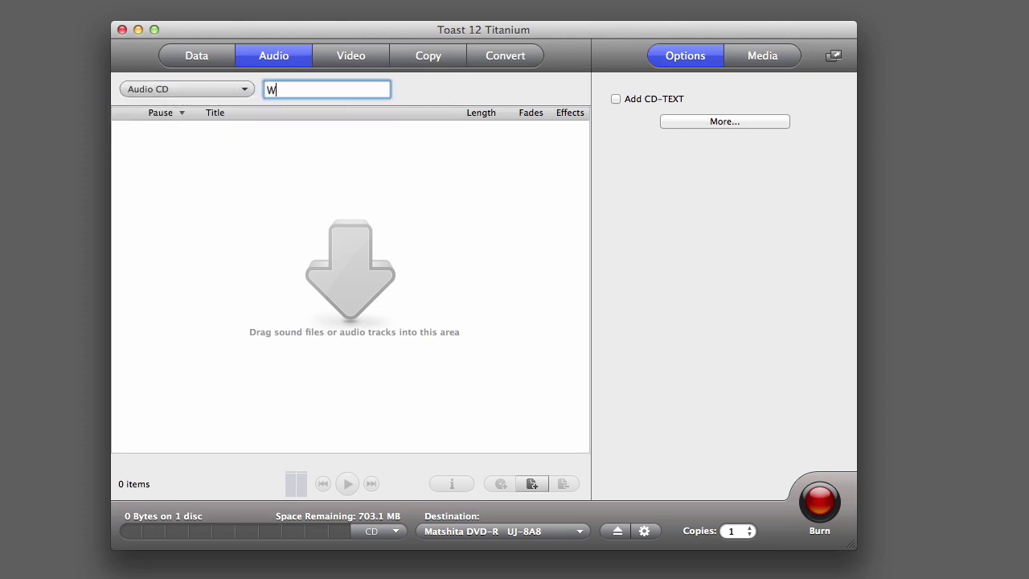
{"action": "type", "text": "orkout Mix"}
{"action": "key", "text": "Return"}
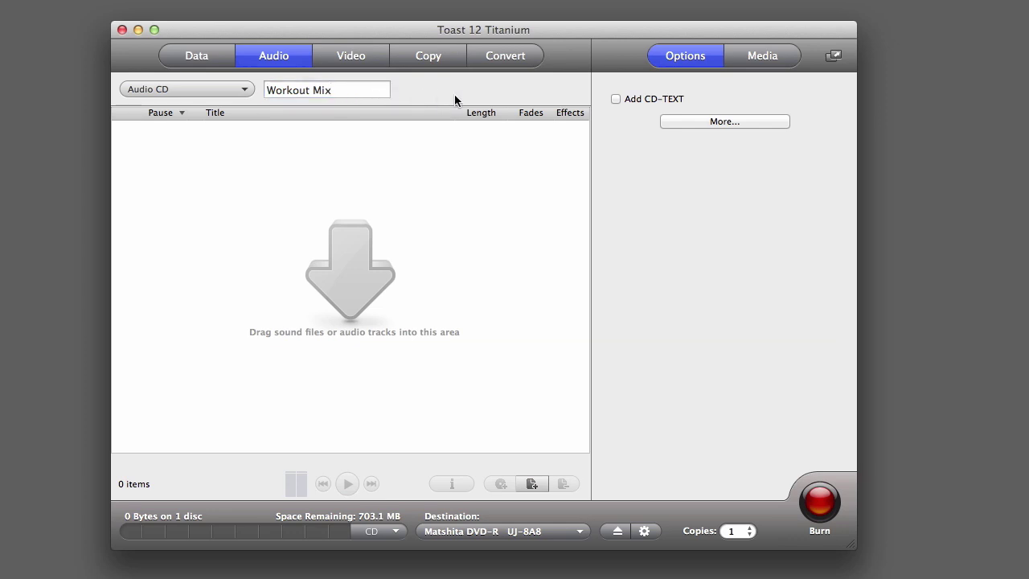
Add the Workout playlist from the audio media library to the disc's track list
{"action": "left_click", "coordinate": [738, 64]}
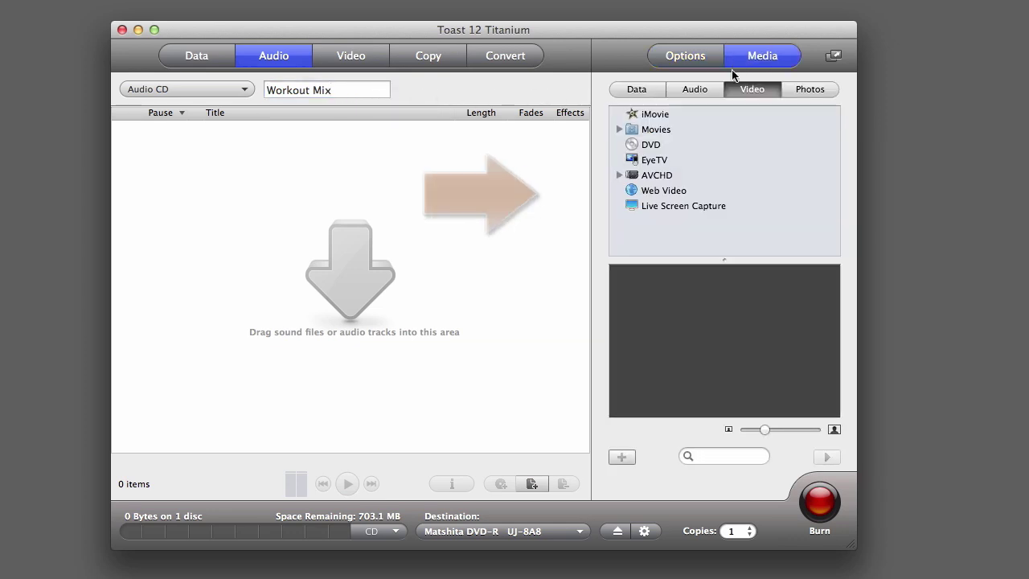
{"action": "left_click", "coordinate": [713, 92]}
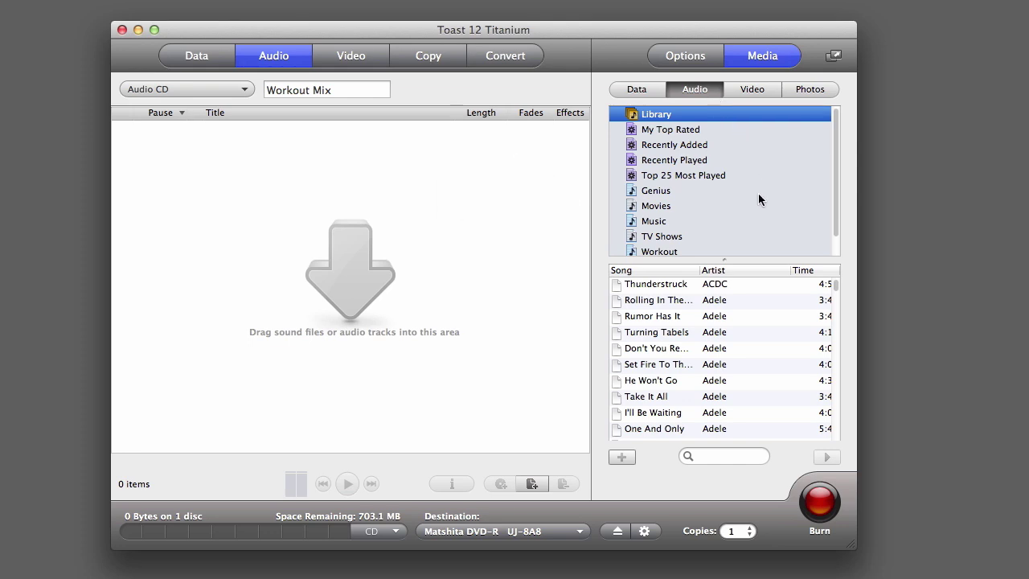
{"action": "left_click_drag", "start_coordinate": [836, 233], "coordinate": [840, 254]}
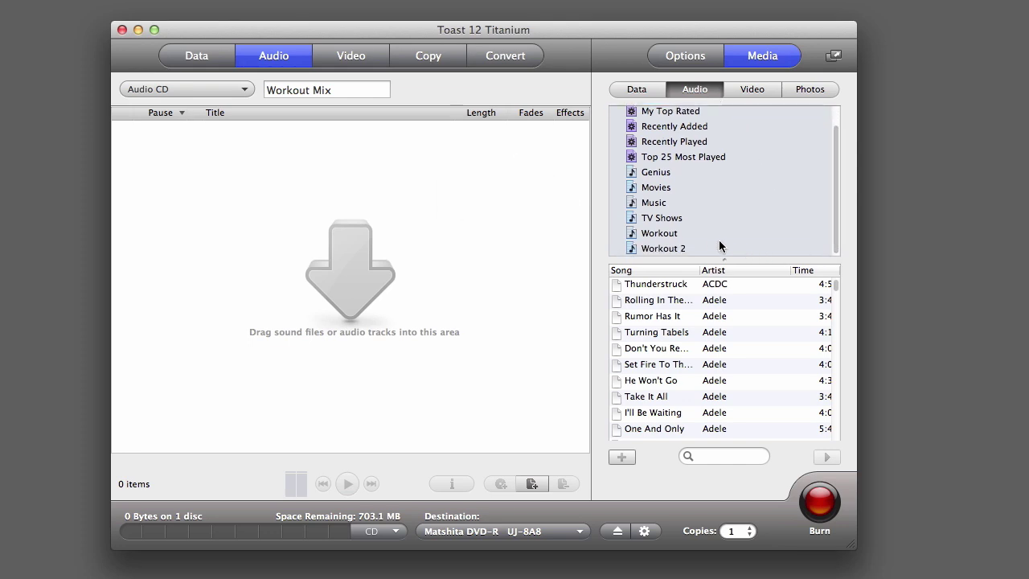
{"action": "left_click_drag", "start_coordinate": [666, 236], "coordinate": [492, 230]}
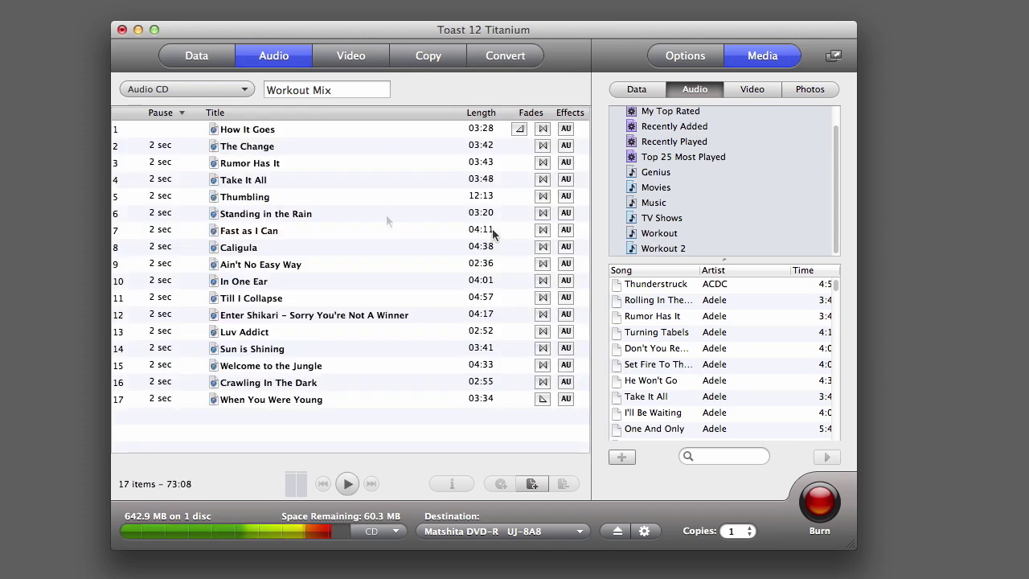
Preview the last track, When You Were Young, and move it to the first position in the track list
{"action": "left_click", "coordinate": [320, 395]}
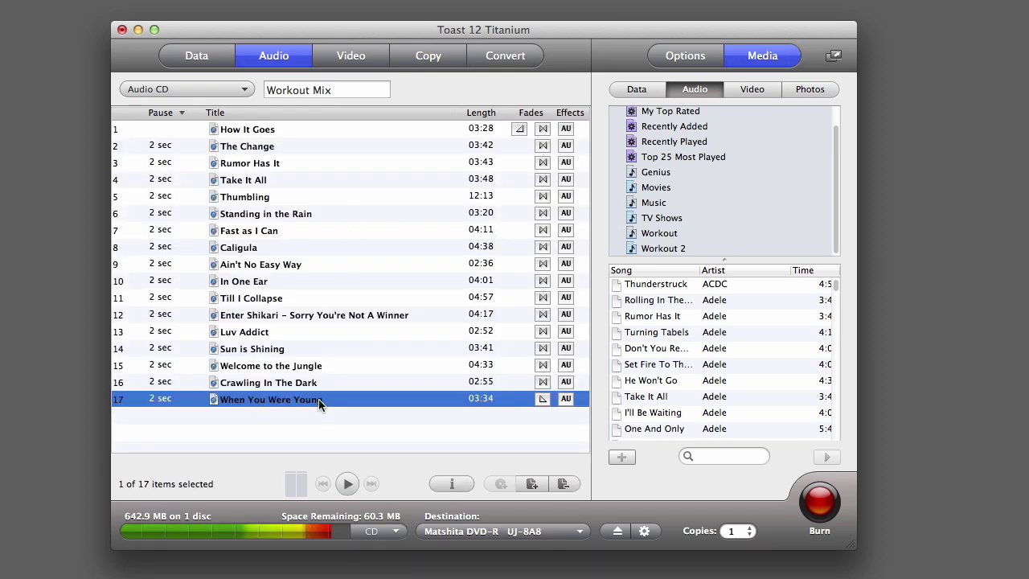
{"action": "left_click", "coordinate": [348, 484]}
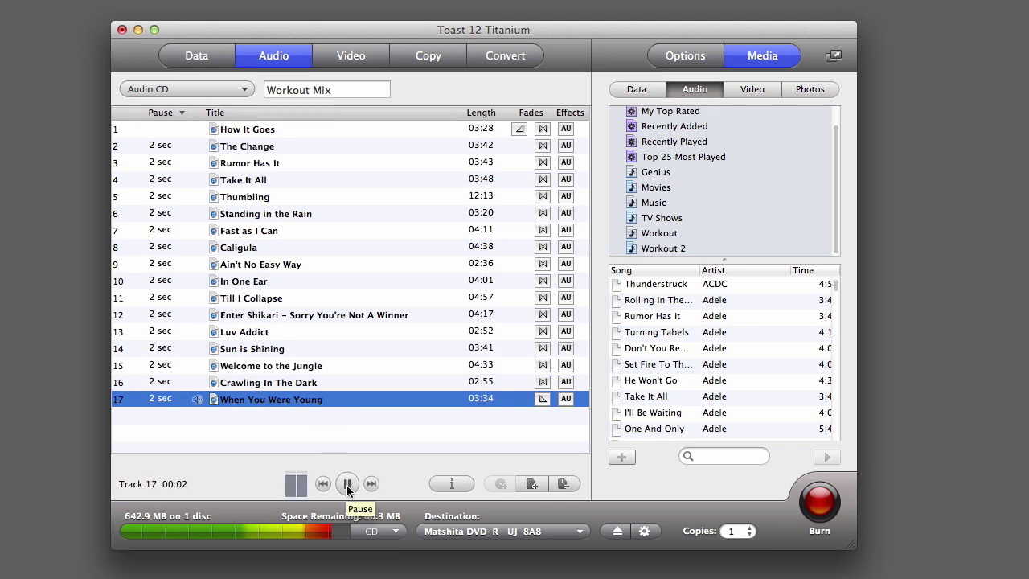
{"action": "left_click", "coordinate": [347, 484]}
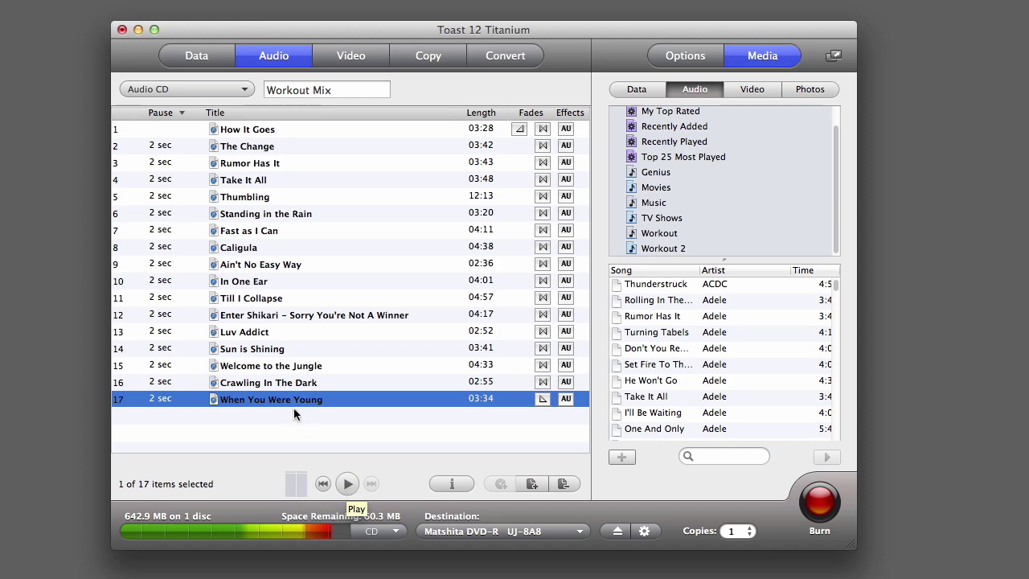
{"action": "left_click_drag", "start_coordinate": [288, 406], "coordinate": [290, 127]}
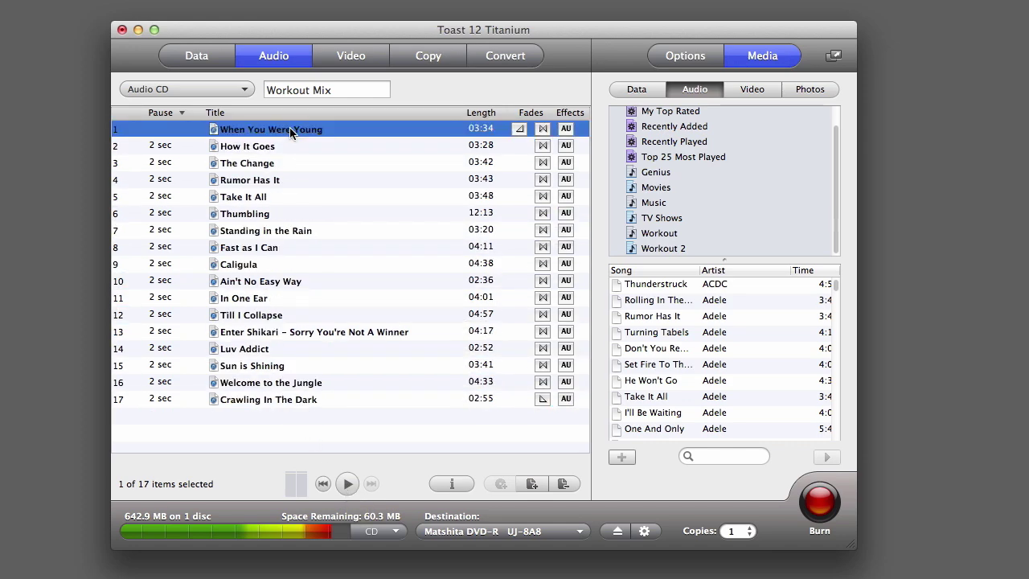
Examine the pause choices, editable title and trim settings of the track How It Goes without changing them
{"action": "left_click", "coordinate": [171, 150]}
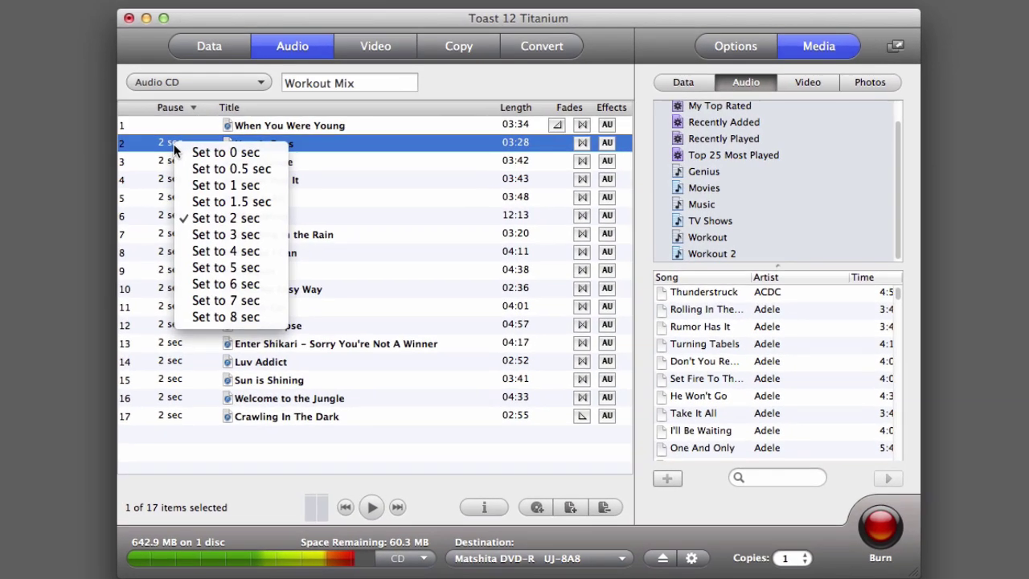
{"action": "left_click", "coordinate": [300, 145]}
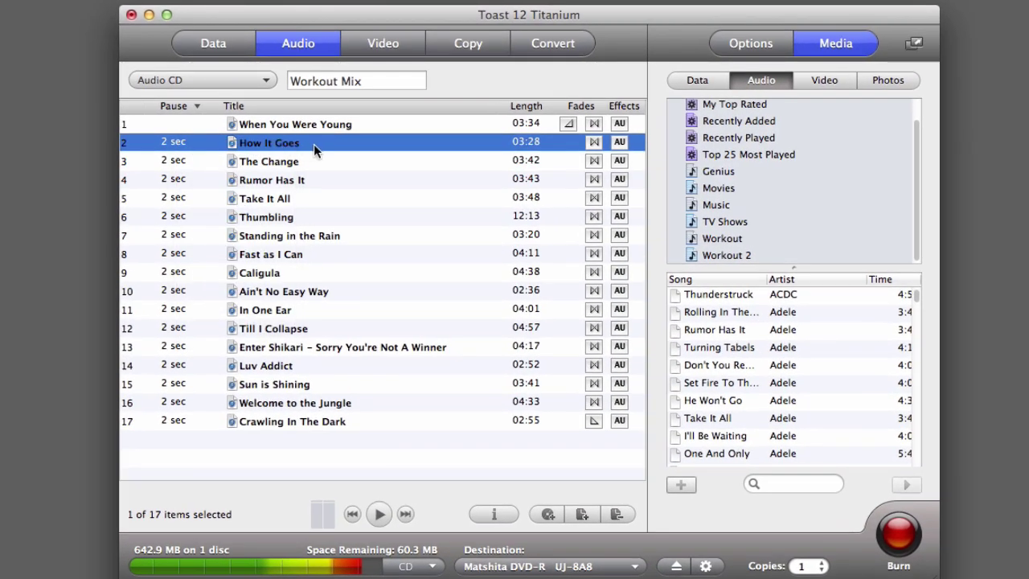
{"action": "left_click", "coordinate": [314, 144]}
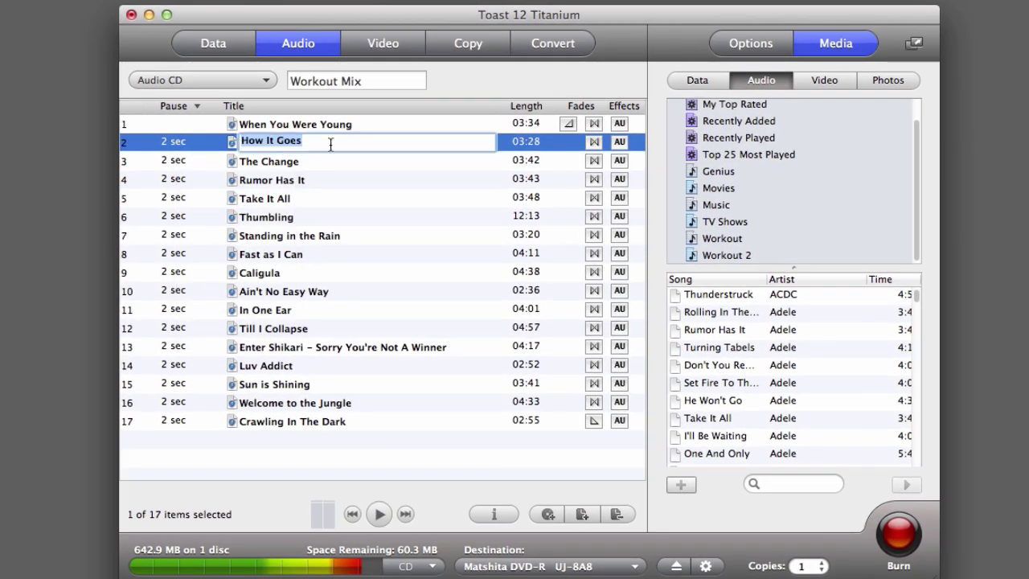
{"action": "left_click", "coordinate": [529, 143]}
{"action": "left_click", "coordinate": [534, 168]}
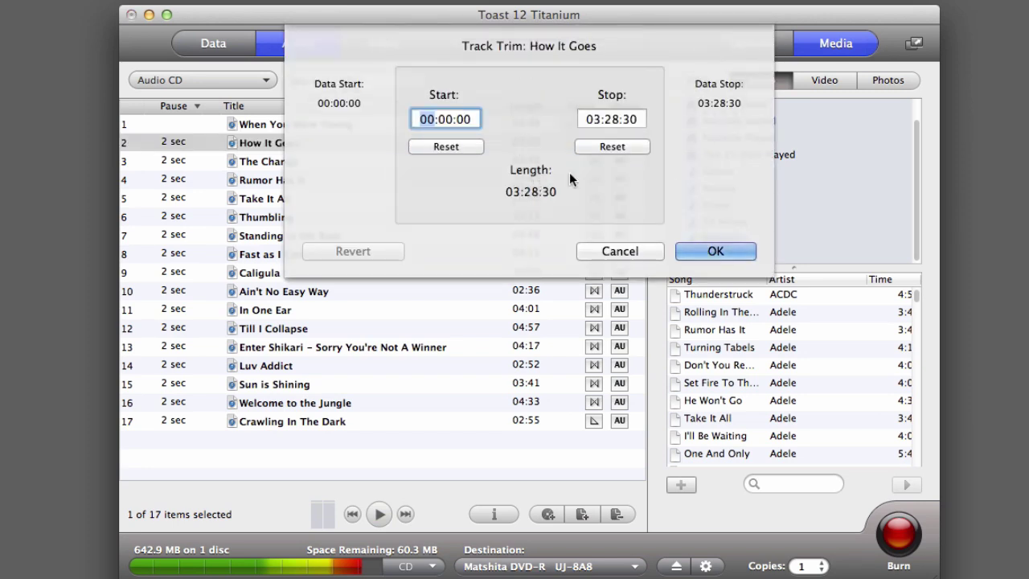
{"action": "left_click", "coordinate": [629, 251]}
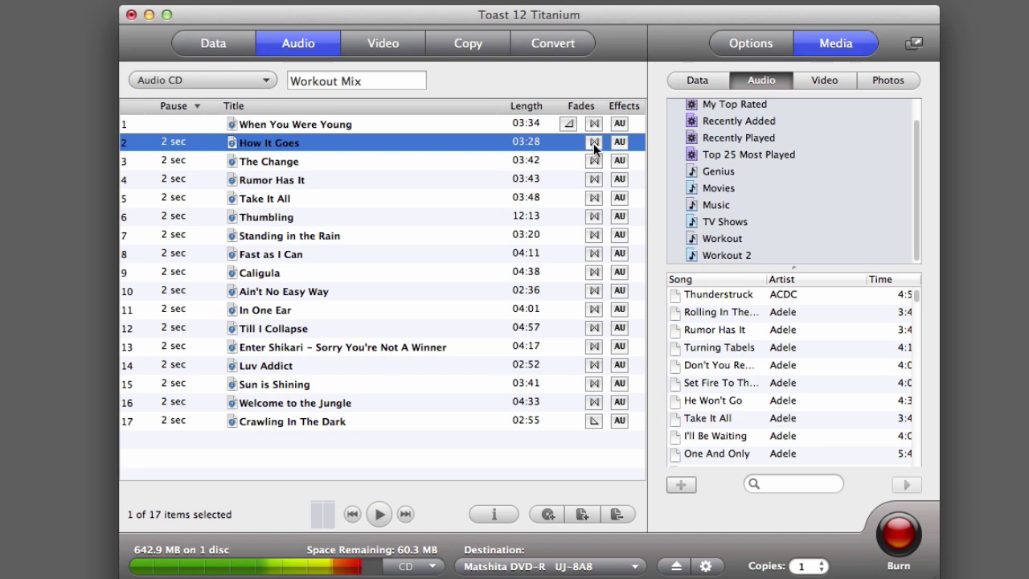
Apply a Fast-Slow crossfade between the tracks How It Goes and The Change, without entering a custom duration
{"action": "left_click", "coordinate": [594, 145]}
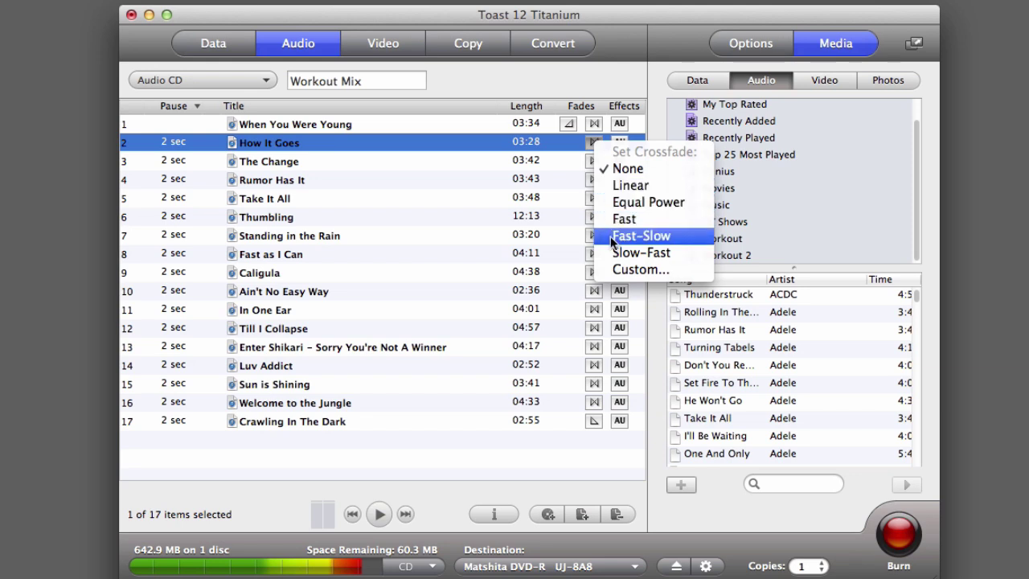
{"action": "left_click", "coordinate": [613, 240]}
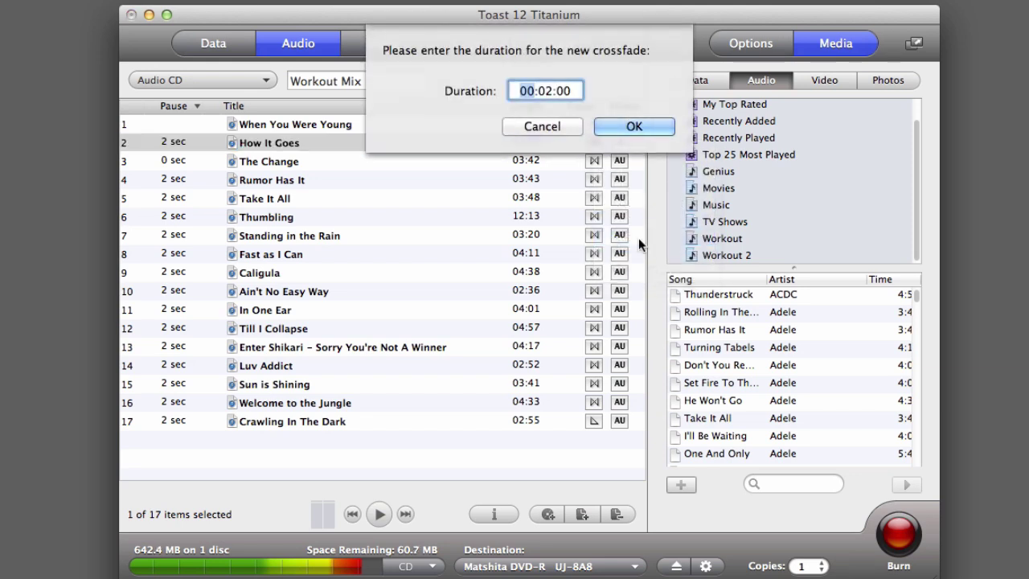
{"action": "left_click", "coordinate": [558, 128]}
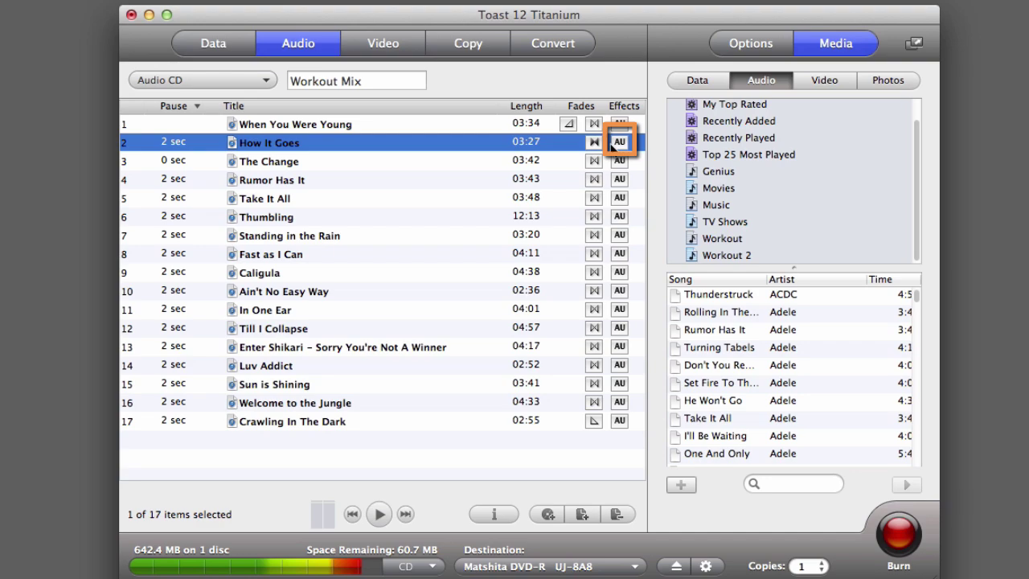
Examine the sound effects available for the track Rumor Has It and close the effects window with no effect chosen
{"action": "left_click", "coordinate": [618, 142]}
{"action": "left_click", "coordinate": [290, 331]}
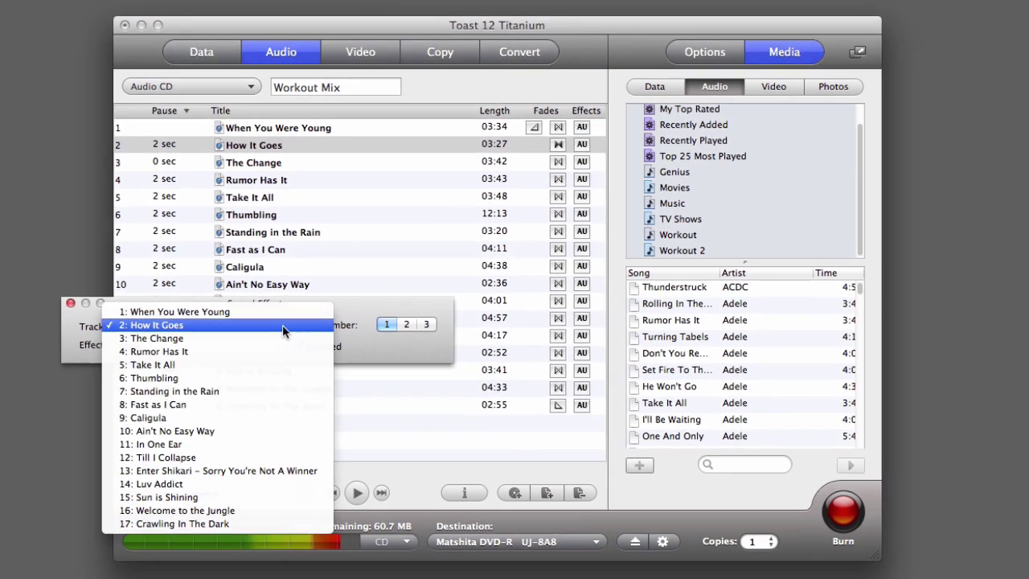
{"action": "left_click", "coordinate": [274, 346]}
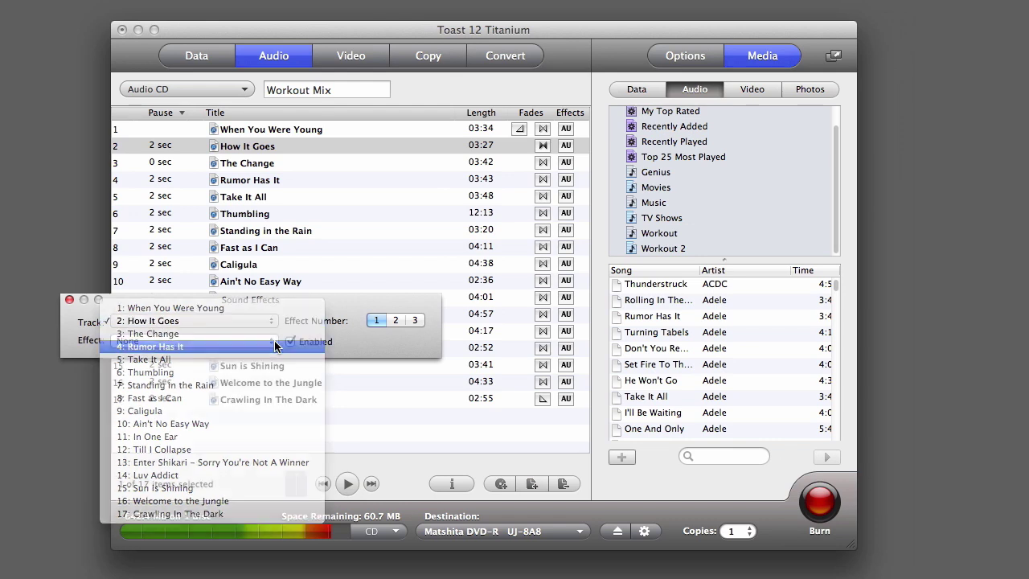
{"action": "left_click", "coordinate": [274, 340]}
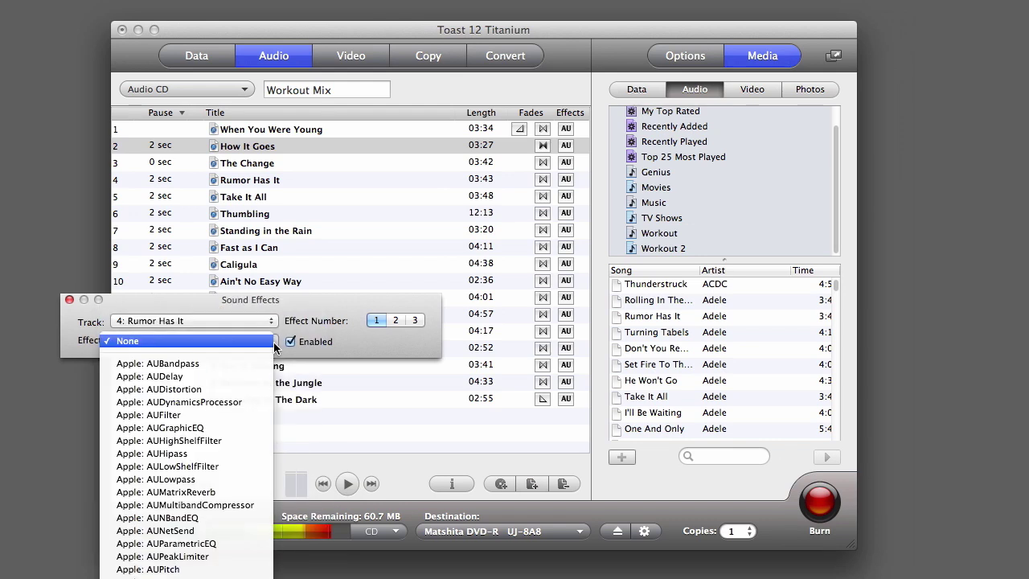
{"action": "left_click", "coordinate": [273, 341]}
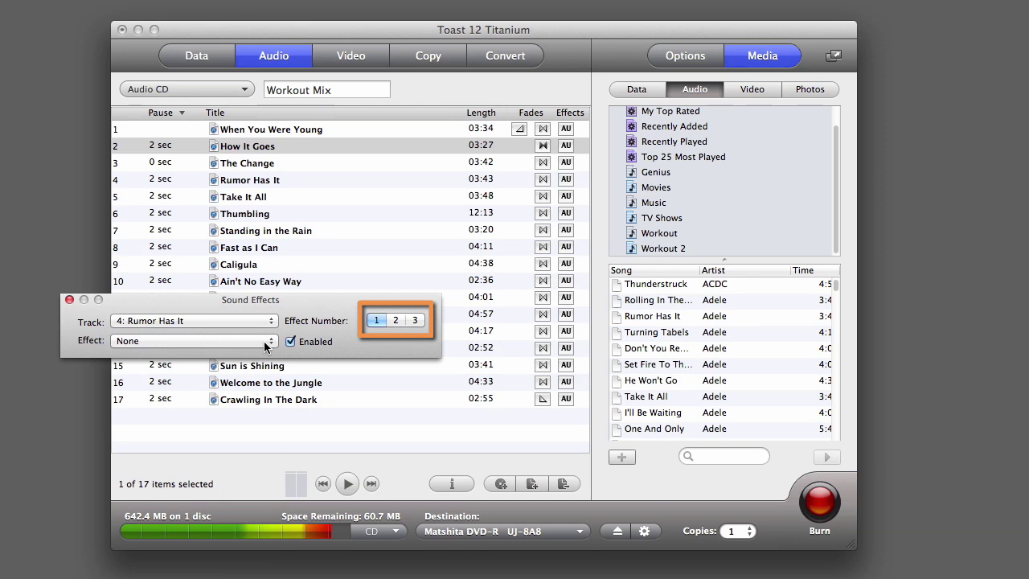
{"action": "left_click", "coordinate": [70, 299]}
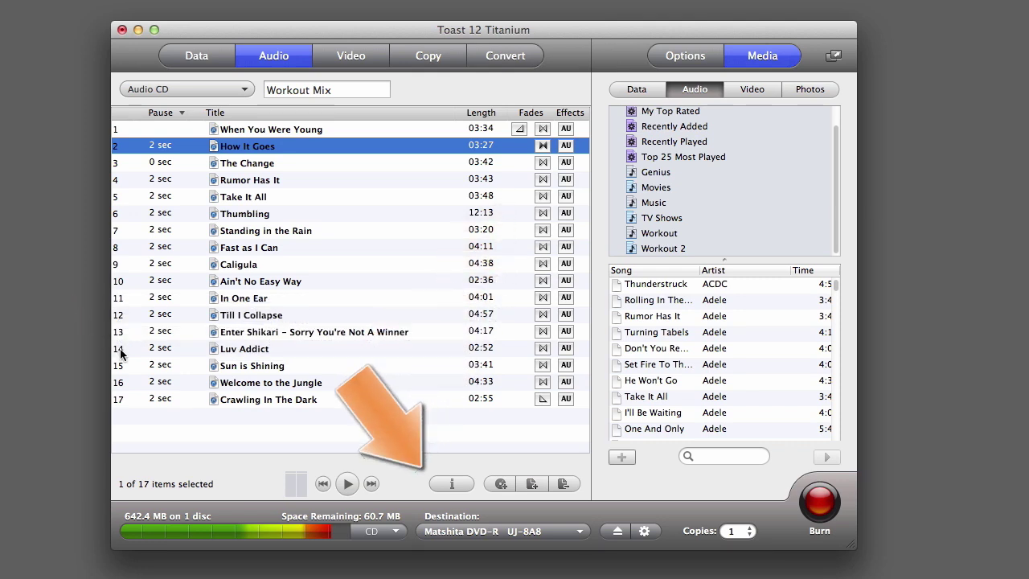
Set the disc's artist to Various and enable CD-TEXT in the disc information
{"action": "left_click", "coordinate": [453, 483]}
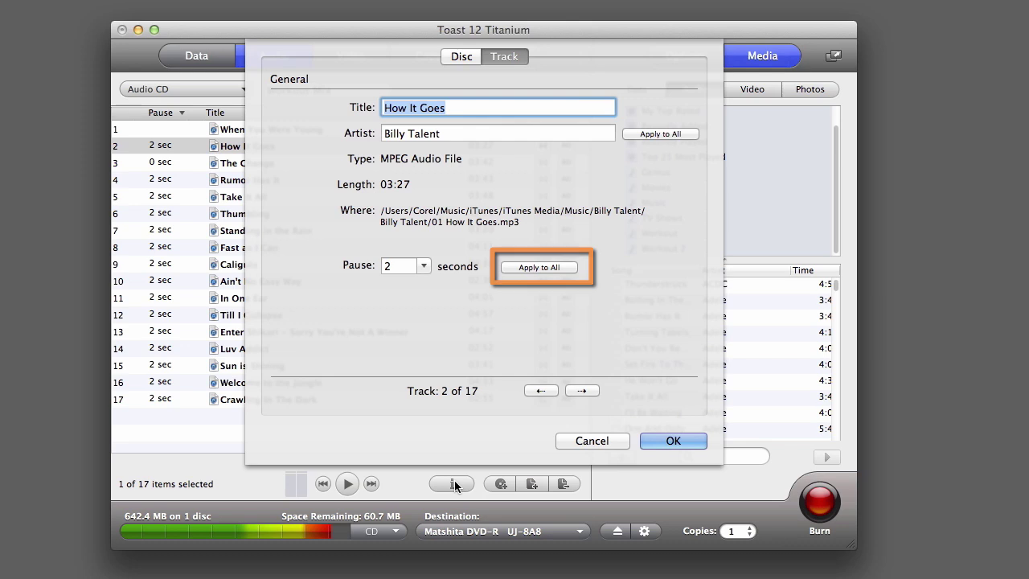
{"action": "left_click", "coordinate": [473, 57]}
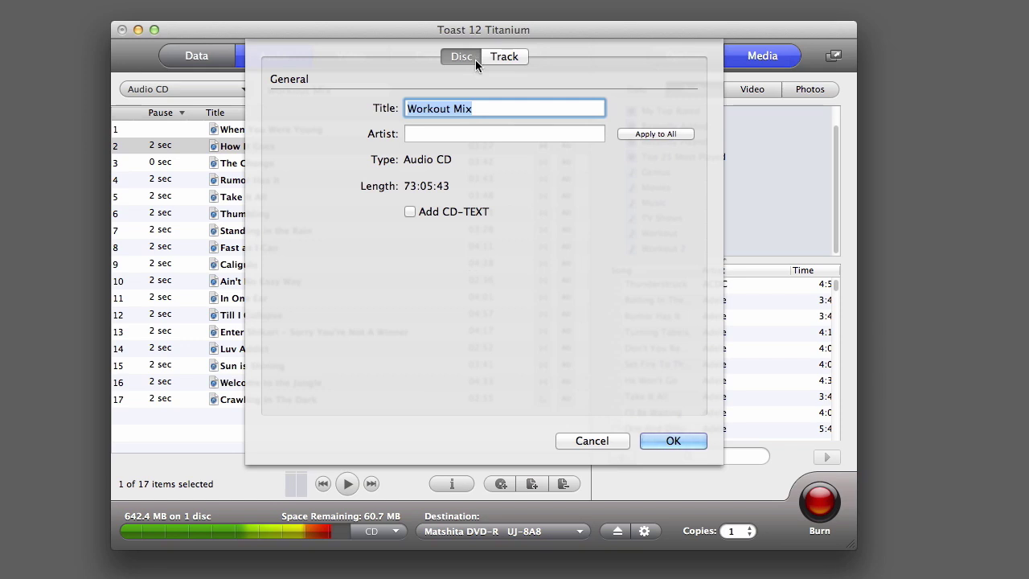
{"action": "left_click", "coordinate": [506, 132]}
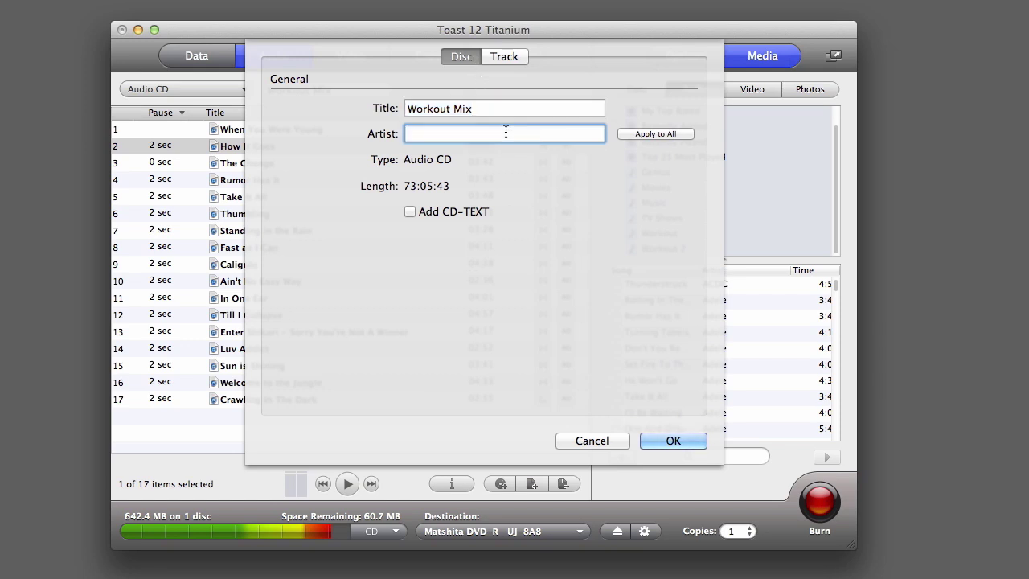
{"action": "type", "text": "Various"}
{"action": "left_click", "coordinate": [411, 212]}
{"action": "left_click", "coordinate": [655, 439]}
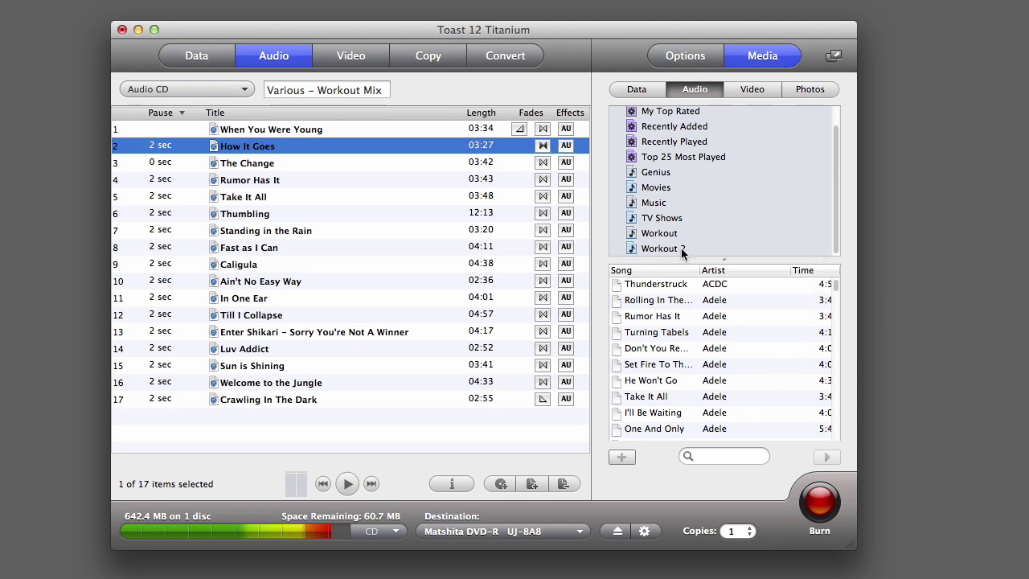
Add the Workout 2 playlist to the project and move Rant and Roar onto disc 2, below What I've Done
{"action": "left_click_drag", "start_coordinate": [682, 253], "coordinate": [418, 412]}
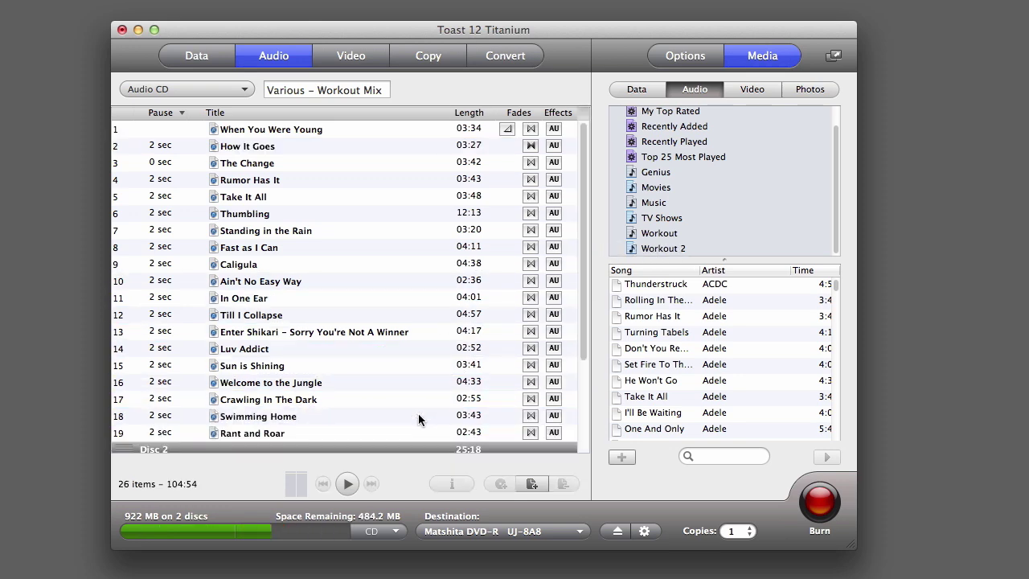
{"action": "left_click_drag", "start_coordinate": [585, 331], "coordinate": [587, 449]}
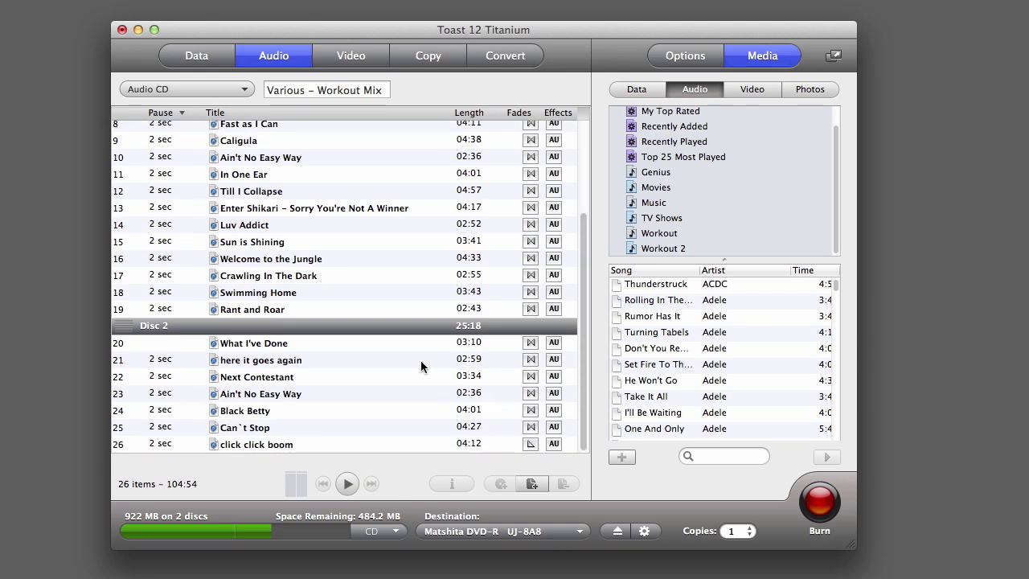
{"action": "left_click_drag", "start_coordinate": [277, 316], "coordinate": [278, 350]}
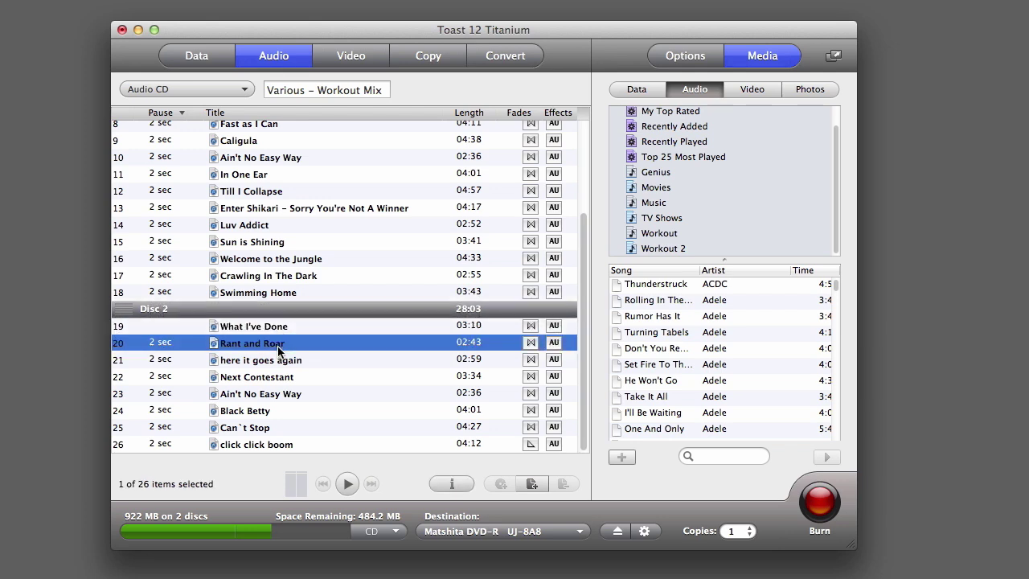
Move the Disc 2 divider up so that disc 2 starts with Crawling In The Dark
{"action": "left_click", "coordinate": [155, 294], "text": "super"}
{"action": "left_click", "coordinate": [155, 294], "text": "super"}
{"action": "left_click_drag", "start_coordinate": [155, 308], "coordinate": [166, 278]}
{"action": "left_click", "coordinate": [178, 293]}
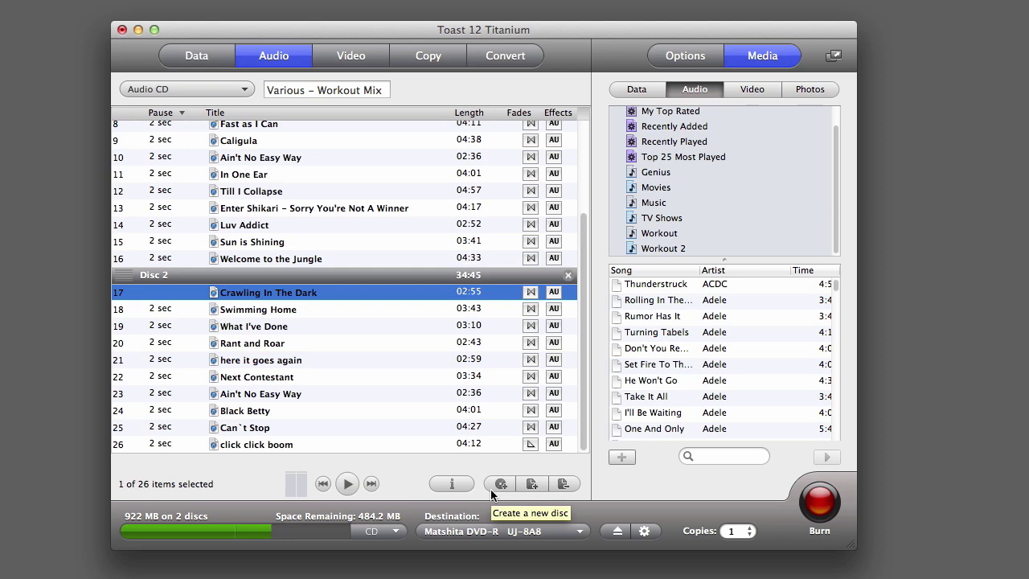
Try burning the two-disc audio project to the Matshita DVD-R UJ-8A8 drive as one copy, and cancel the job
{"action": "left_click", "coordinate": [582, 535]}
{"action": "left_click", "coordinate": [582, 537]}
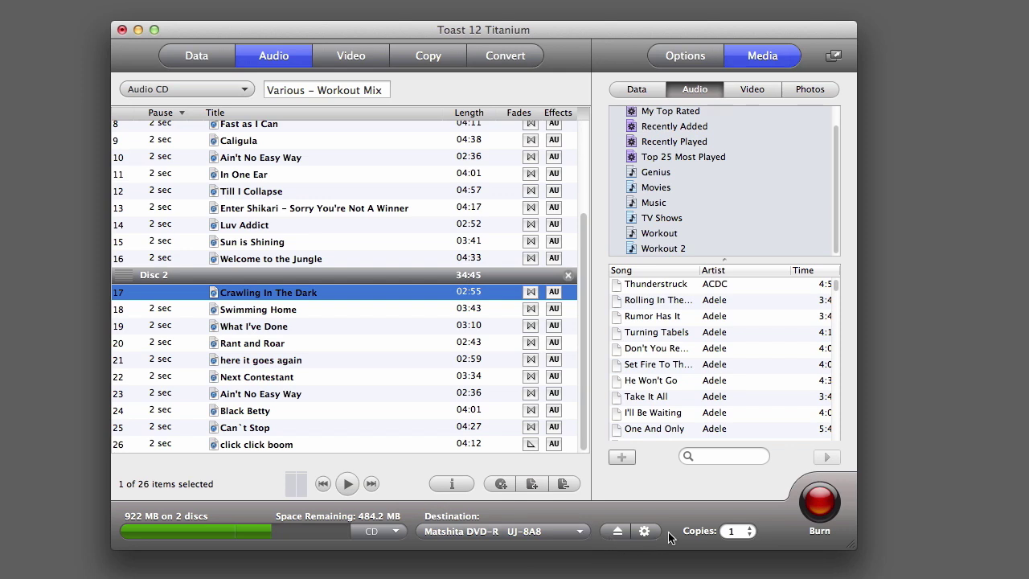
{"action": "left_click", "coordinate": [831, 507]}
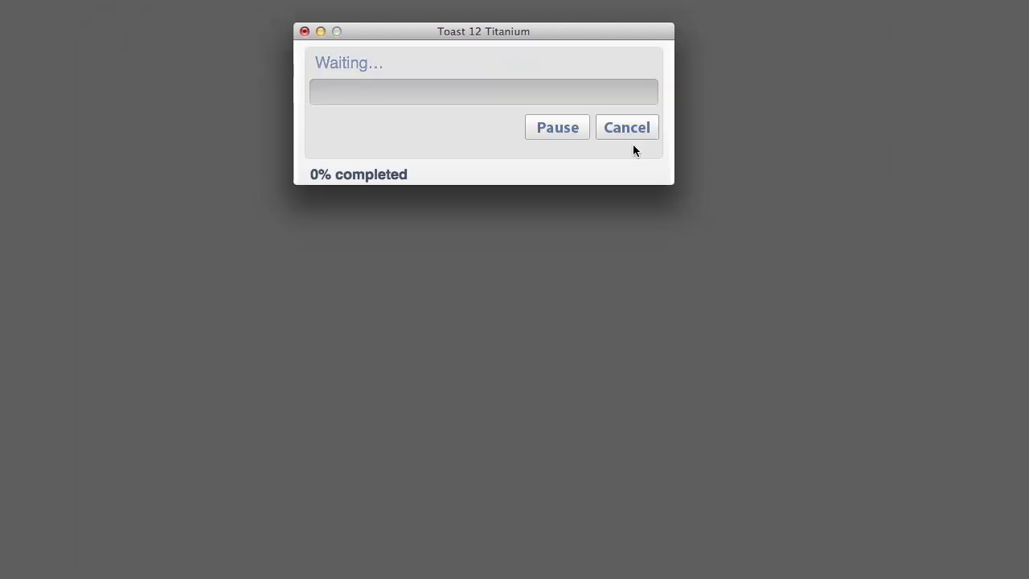
{"action": "left_click", "coordinate": [629, 131]}
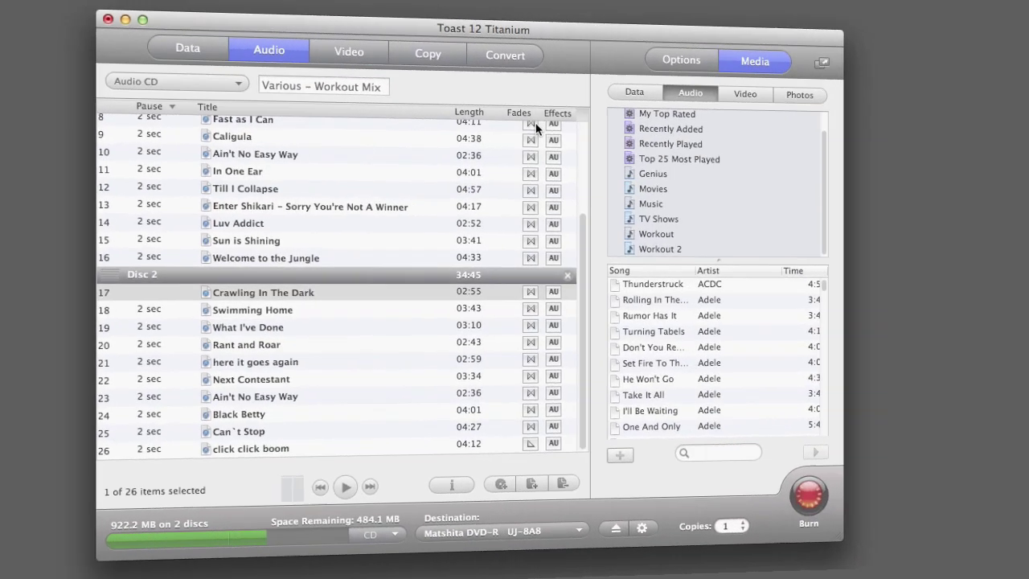